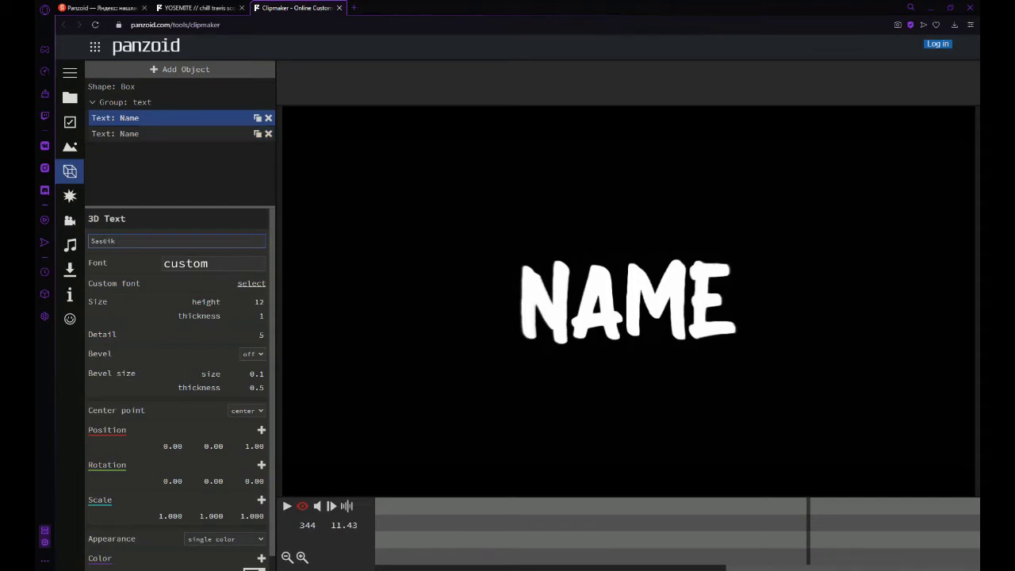
- Replace the wording of the second text object in the text group with Sas6ik
{"action": "left_click", "coordinate": [170, 133]}
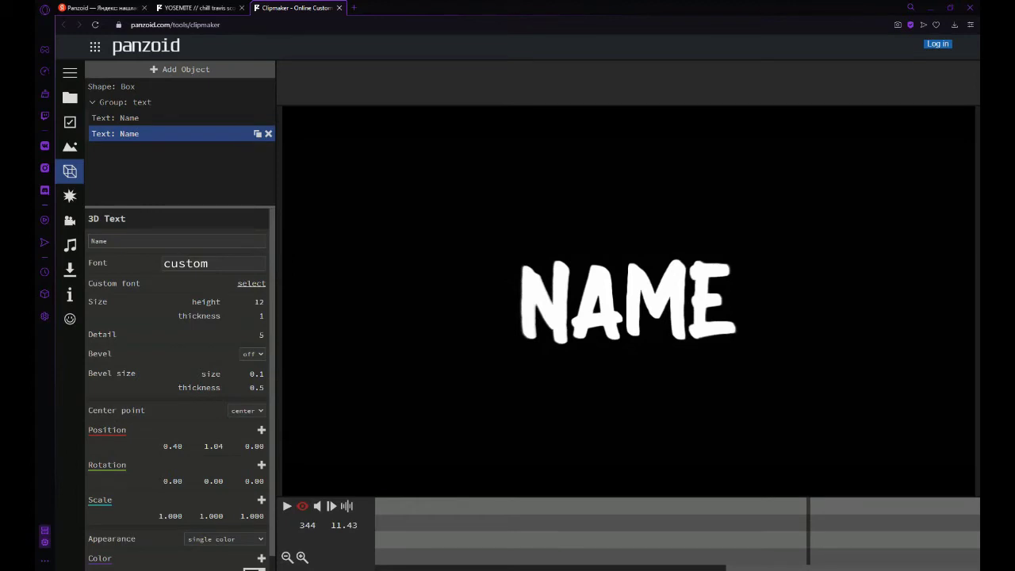
{"action": "left_click", "coordinate": [107, 241]}
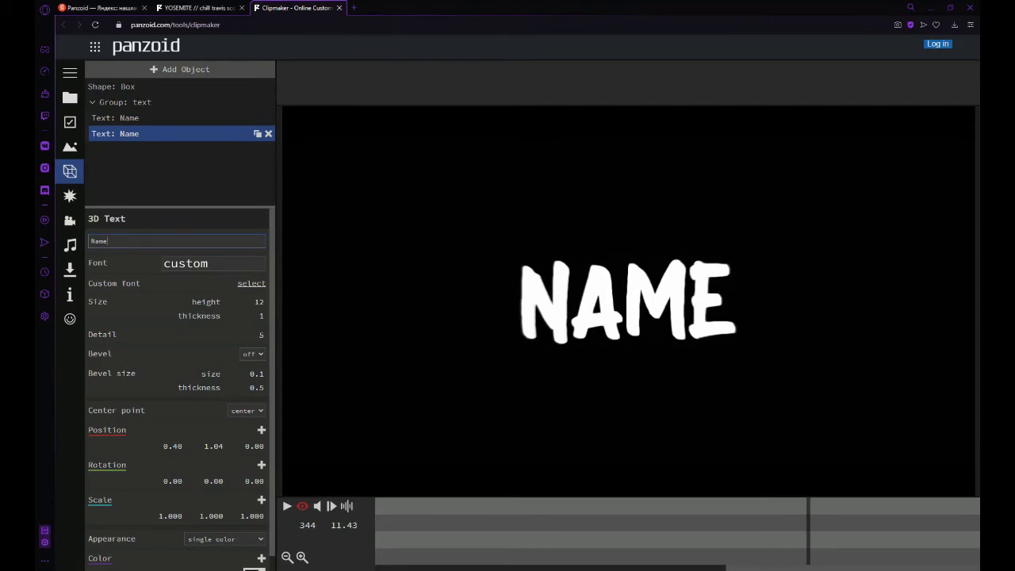
{"action": "key", "text": "BackSpace"}
{"action": "key", "text": "BackSpace"}
{"action": "key", "text": "BackSpace"}
{"action": "key", "text": "BackSpace"}
{"action": "type", "text": "Sas"}
{"action": "type", "text": "tik"}
{"action": "key", "text": "Return"}
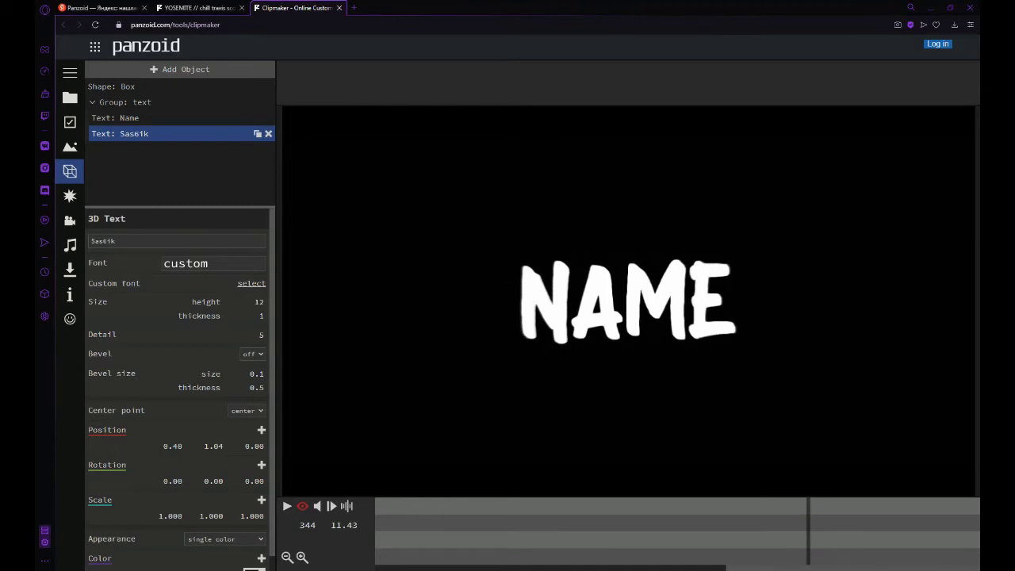
- Set the first text object in the text group to Sas6ik as well, and play the intro preview to check it
{"action": "left_click", "coordinate": [129, 117]}
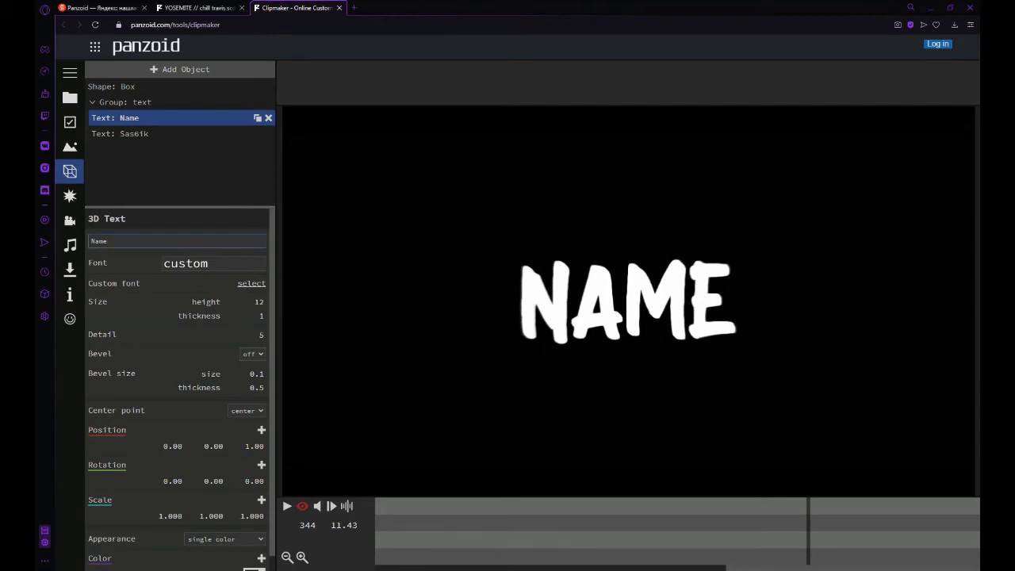
{"action": "key", "text": "BackSpace"}
{"action": "key", "text": "BackSpace"}
{"action": "key", "text": "BackSpace"}
{"action": "key", "text": "BackSpace"}
{"action": "type", "text": "Sas6ik"}
{"action": "key", "text": "Return"}
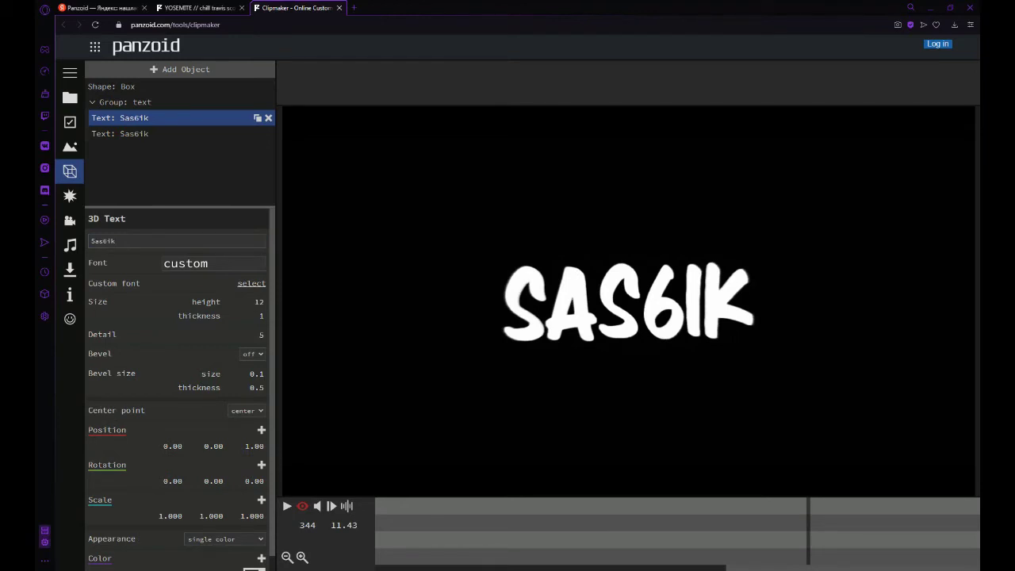
{"action": "key", "text": "space"}
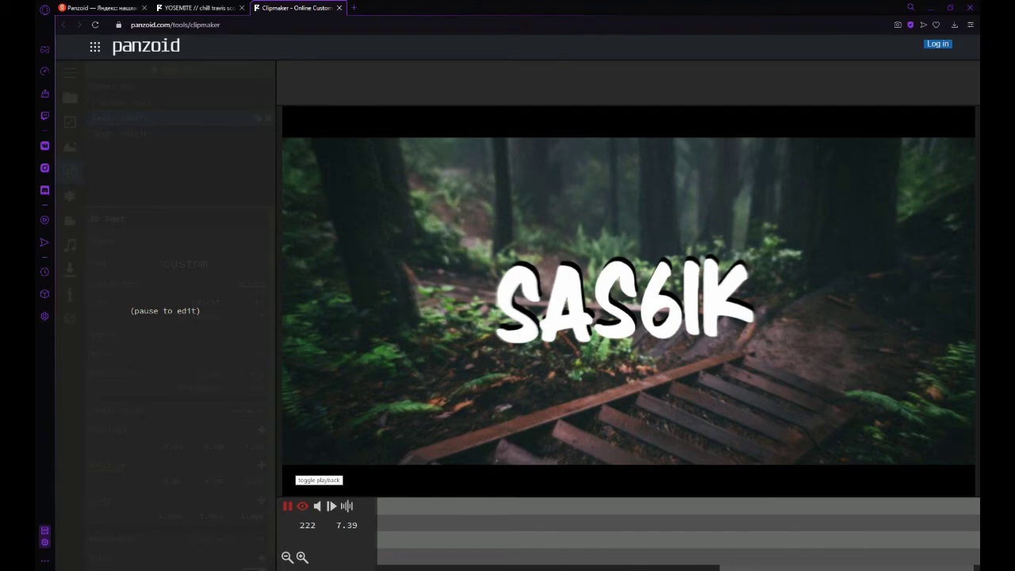
{"action": "left_click", "coordinate": [287, 506]}
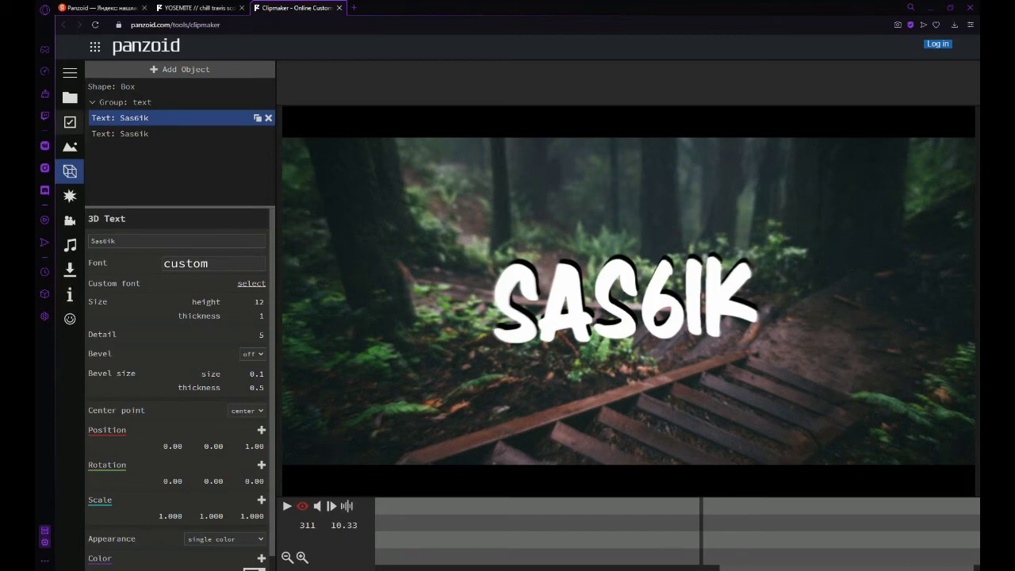
- Export the intro as a video download and move the video file from the Downloads folder to the desktop
{"action": "left_click", "coordinate": [70, 269]}
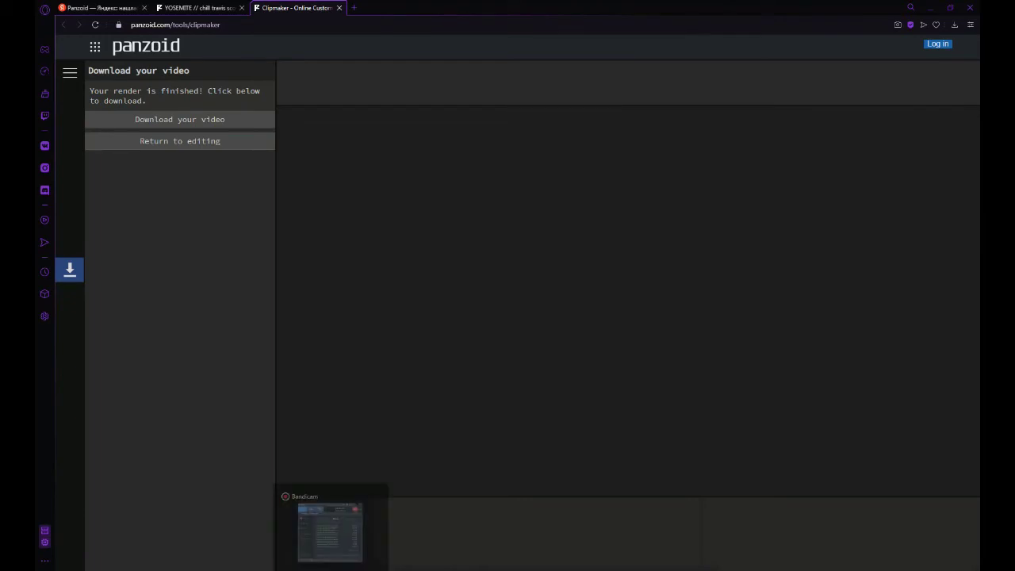
{"action": "left_click", "coordinate": [331, 527]}
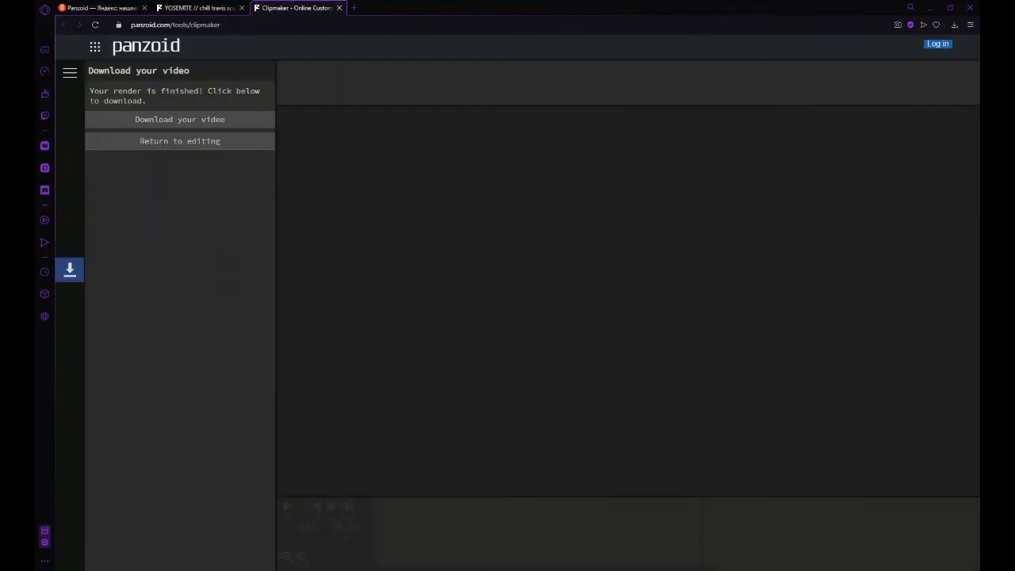
{"action": "left_click", "coordinate": [180, 119]}
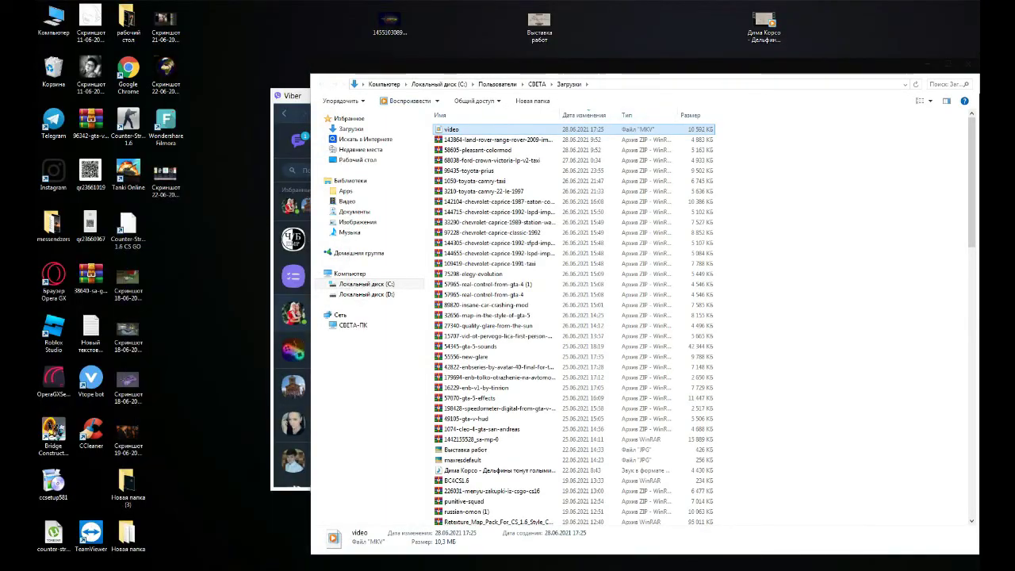
{"action": "left_click_drag", "start_coordinate": [451, 130], "coordinate": [462, 39]}
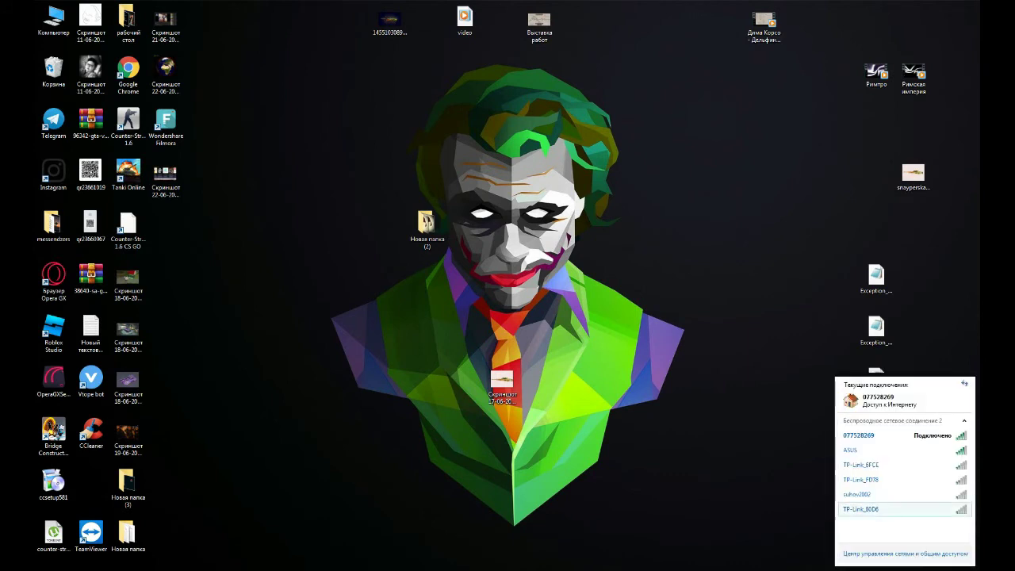
{"action": "left_click", "coordinate": [904, 435]}
{"action": "left_click", "coordinate": [942, 449]}
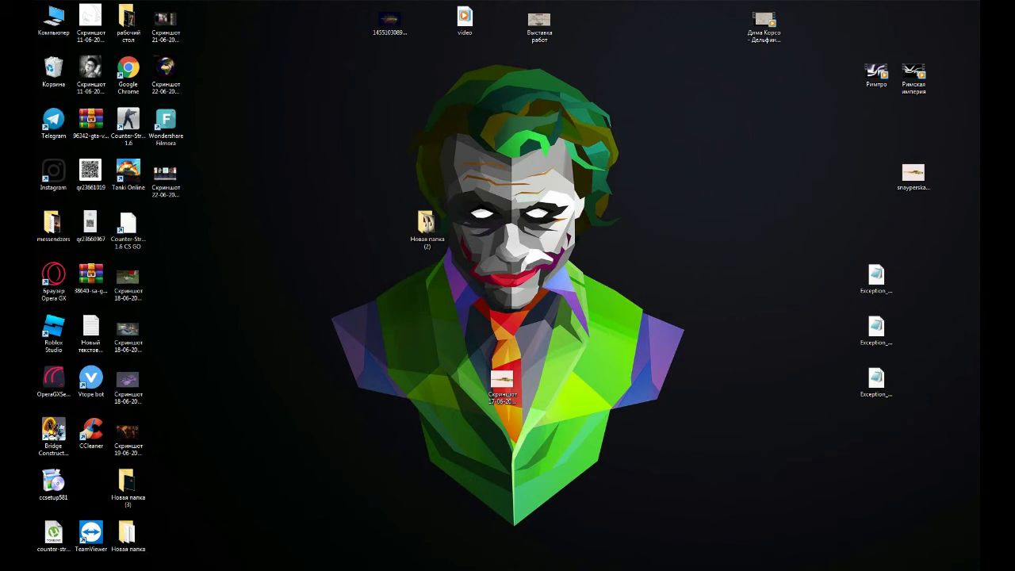
{"action": "key", "text": "super"}
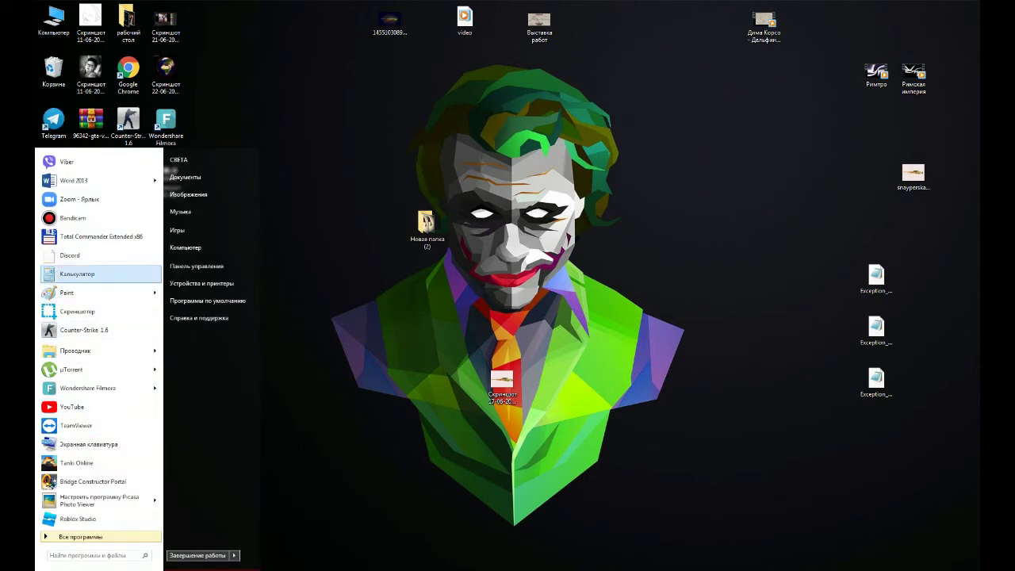
{"action": "key", "text": "super"}
- Launch Wondershare Filmora and start a new movie in full-feature mode
{"action": "left_click", "coordinate": [166, 126]}
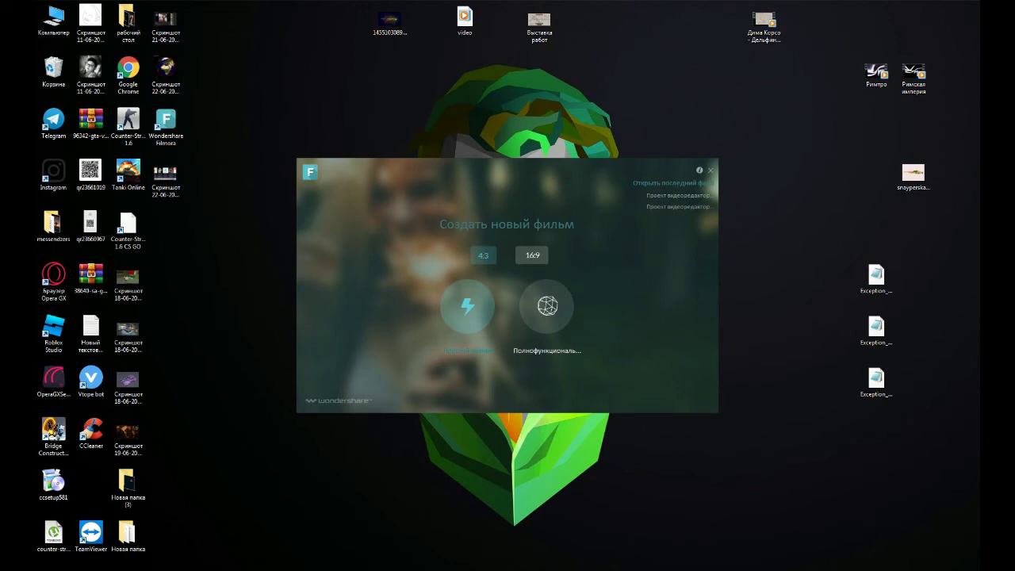
{"action": "left_click", "coordinate": [547, 306]}
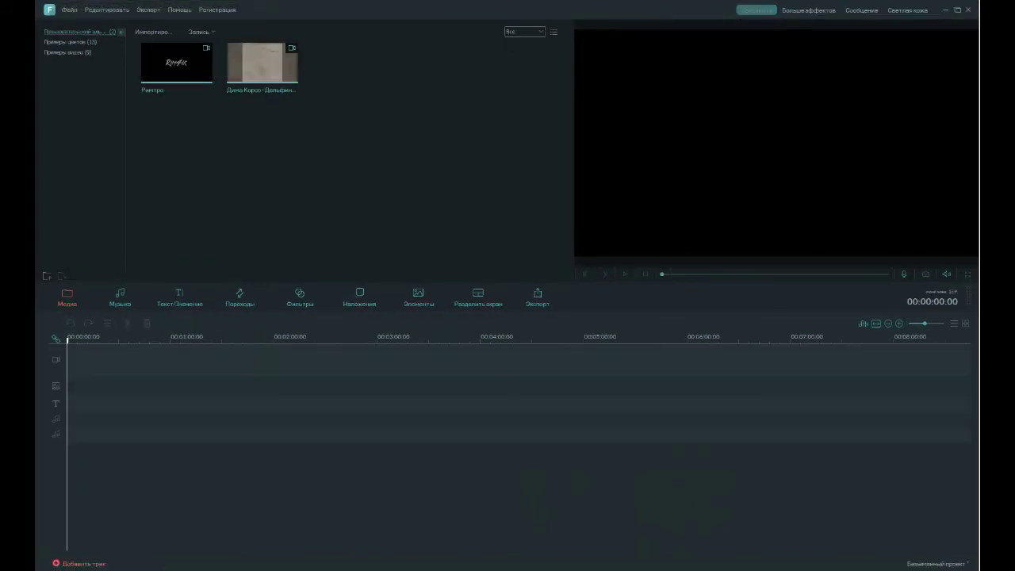
- Shrink the editor window to reveal the desktop and import the video file from there into the media library
{"action": "left_click_drag", "start_coordinate": [578, 9], "coordinate": [567, 158]}
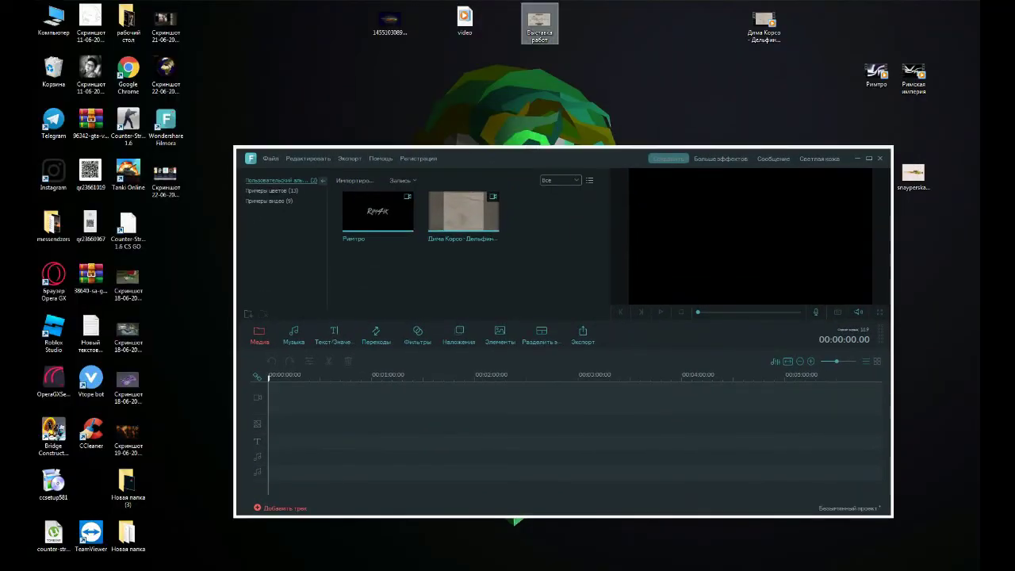
{"action": "left_click", "coordinate": [539, 22]}
{"action": "left_click", "coordinate": [465, 19]}
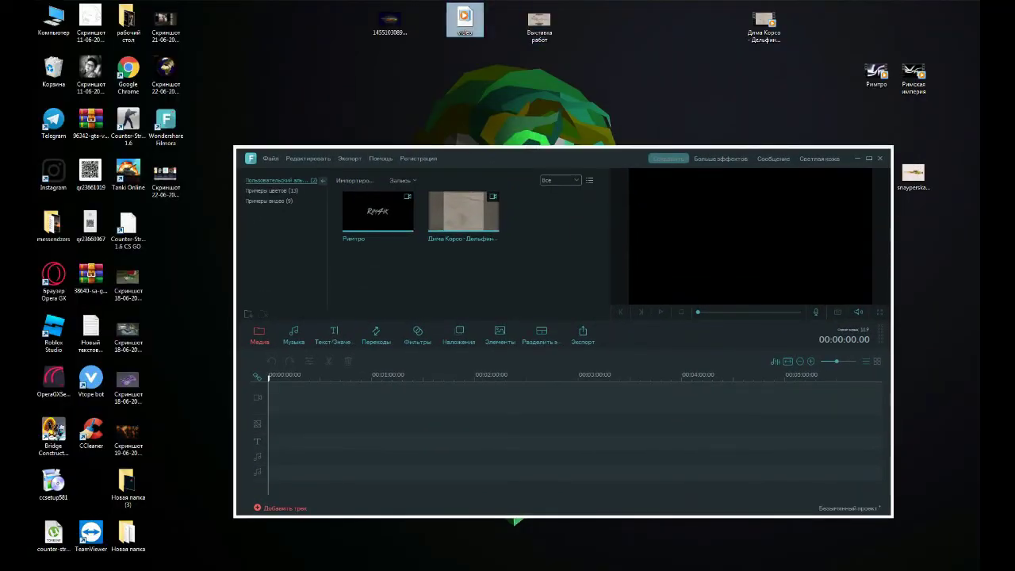
{"action": "left_click_drag", "start_coordinate": [465, 19], "coordinate": [468, 262]}
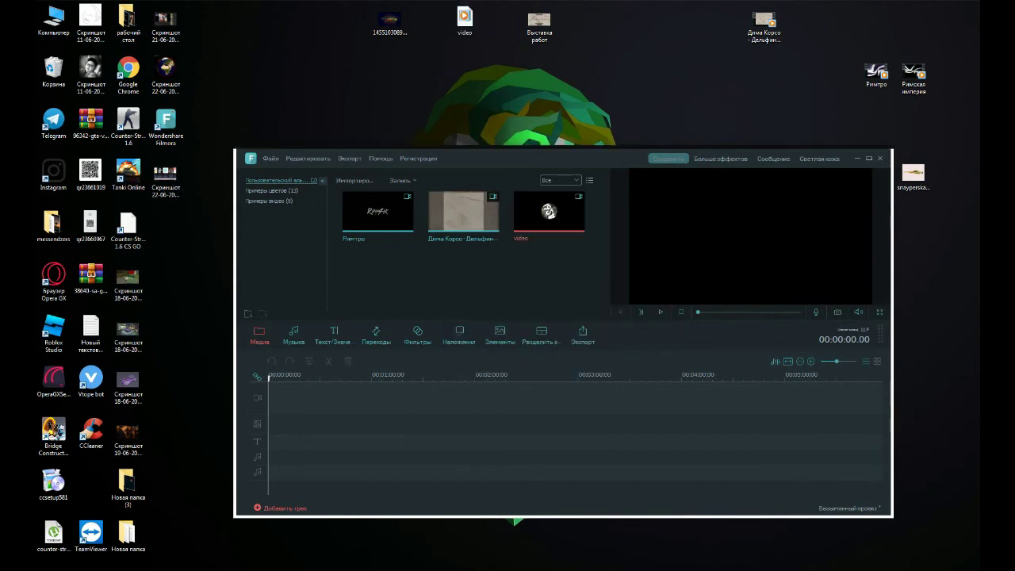
- Maximize the editor, place the imported video clip at the start of the video track, and open the preview in full screen
{"action": "left_click", "coordinate": [868, 158]}
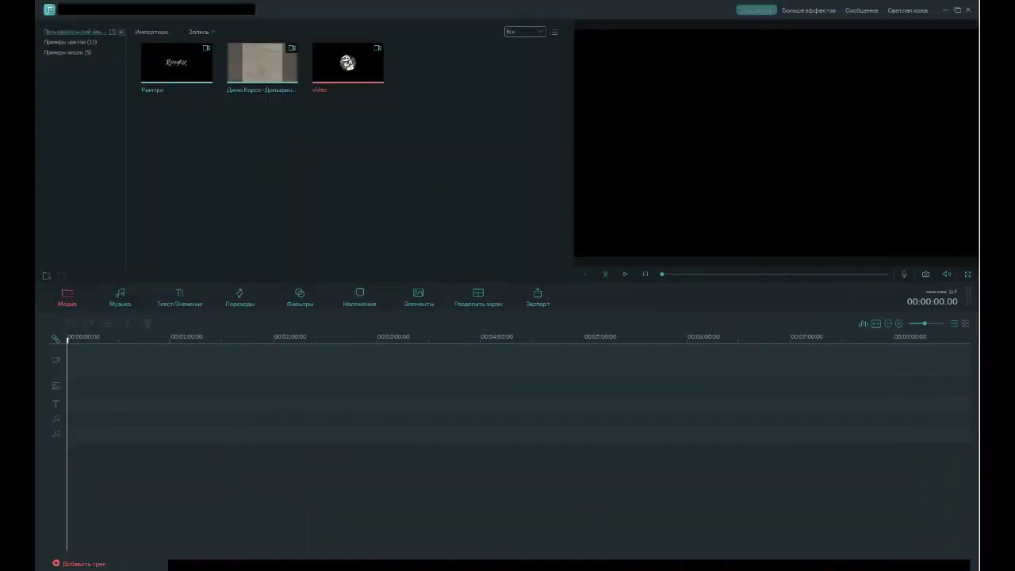
{"action": "left_click_drag", "start_coordinate": [347, 63], "coordinate": [78, 360]}
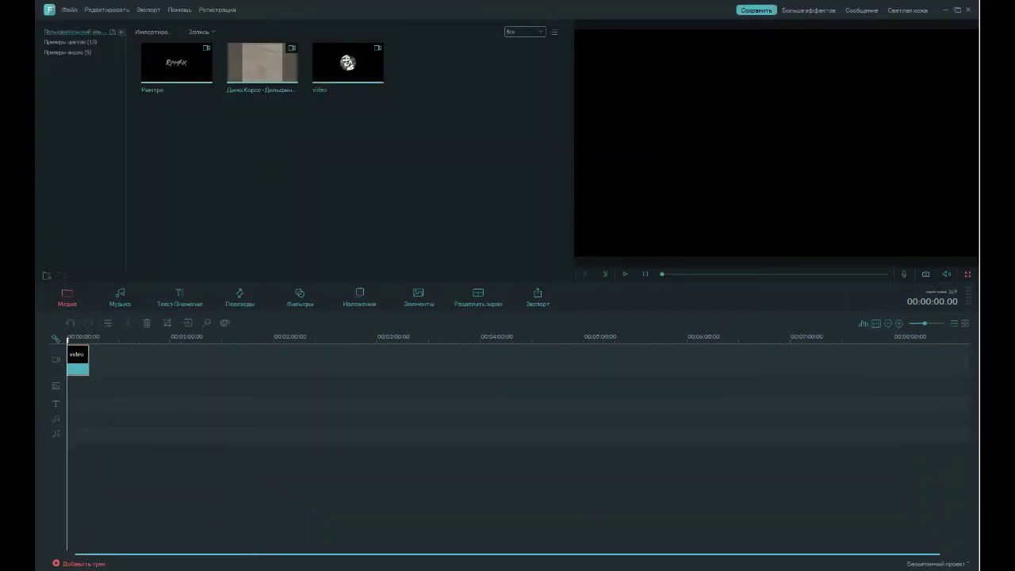
{"action": "left_click", "coordinate": [967, 273]}
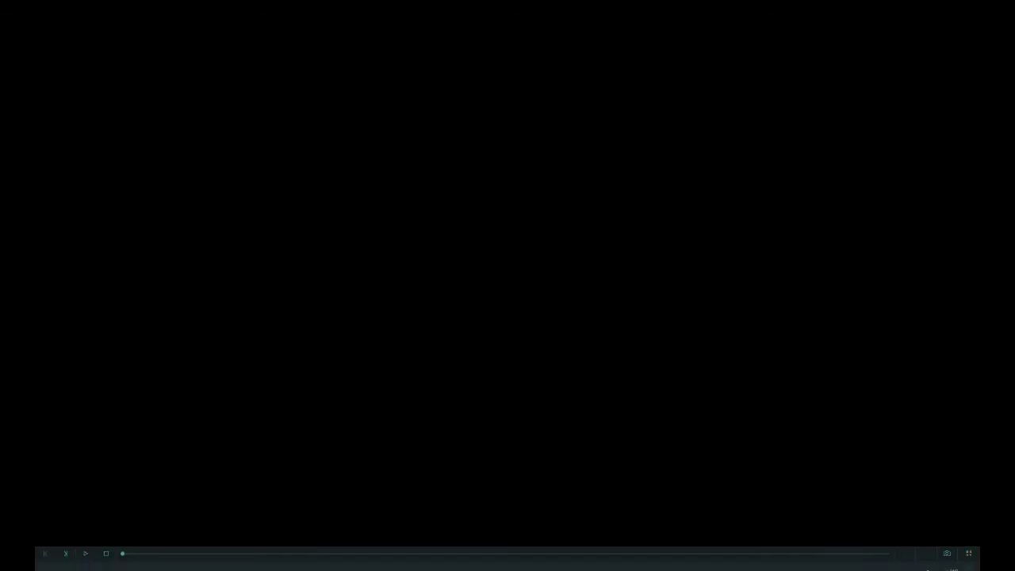